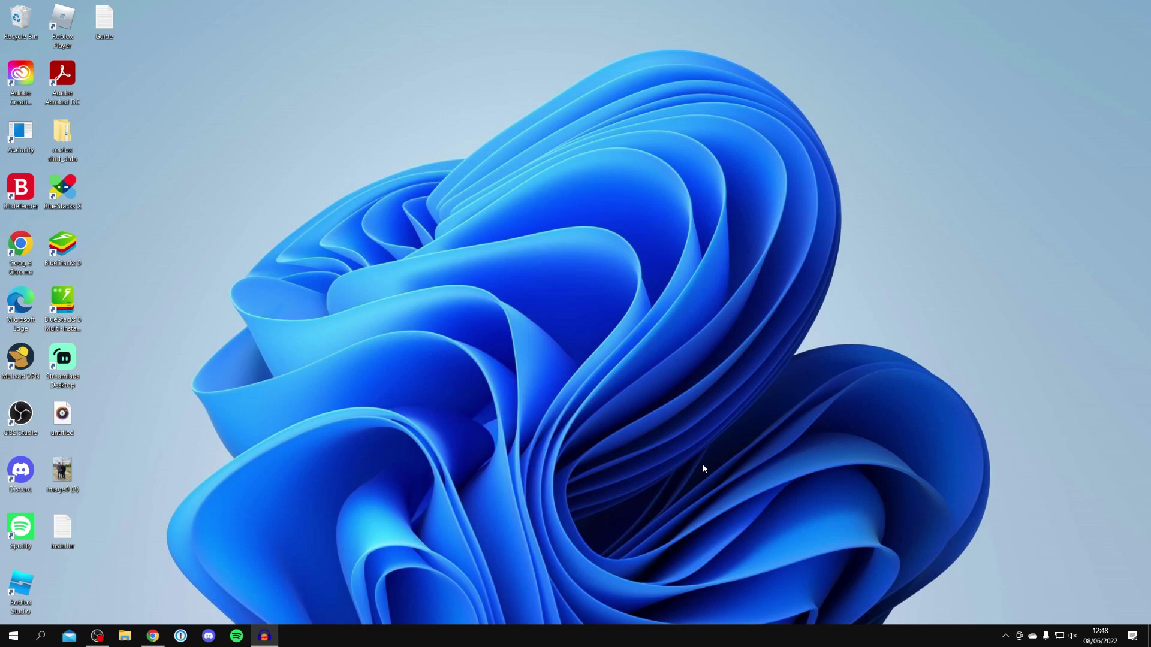
Step: Search Google for planetminecraft in Chrome and open the Planet Minecraft Community website
left_click(154, 636)
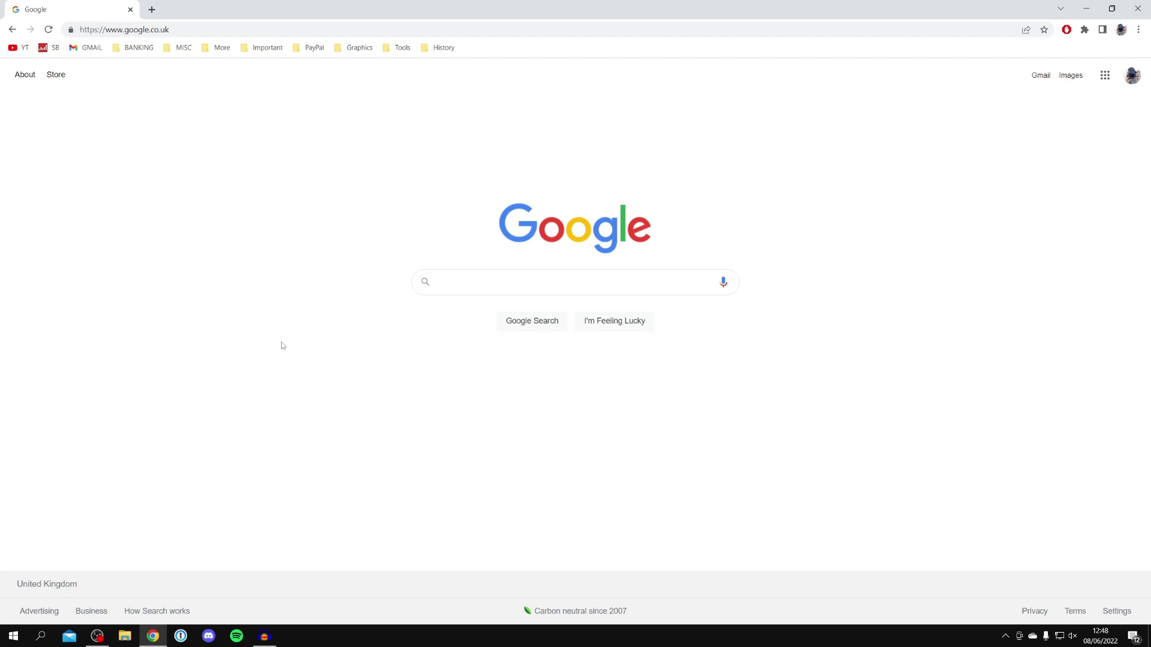
type("planetm")
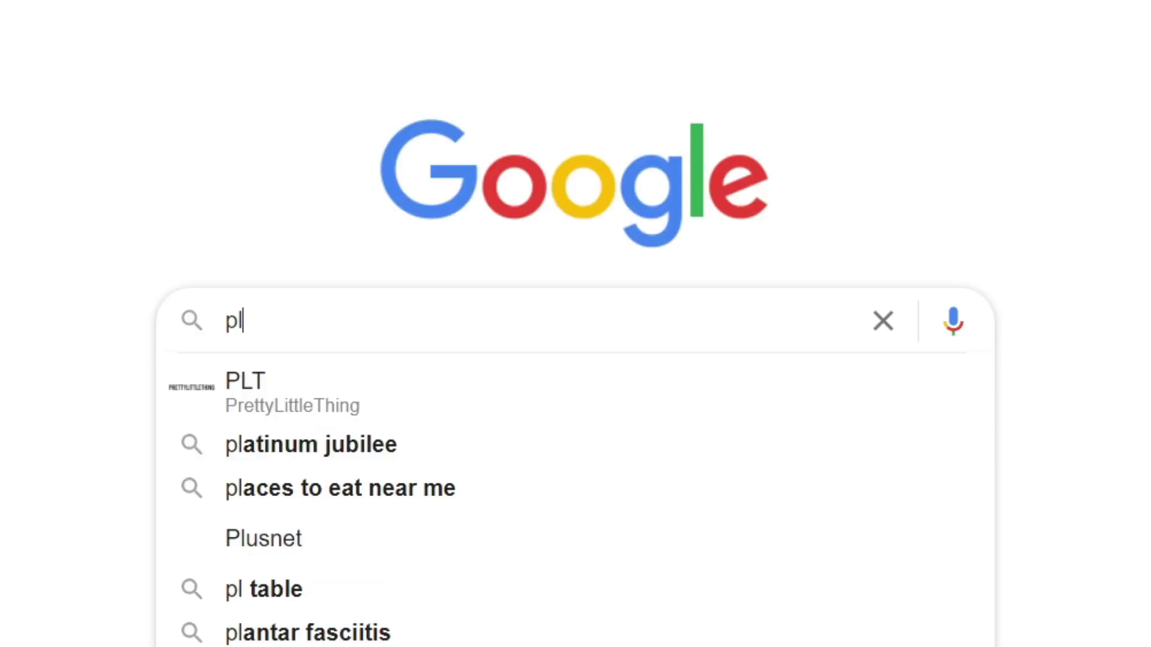
type("inecraft")
key("Return")
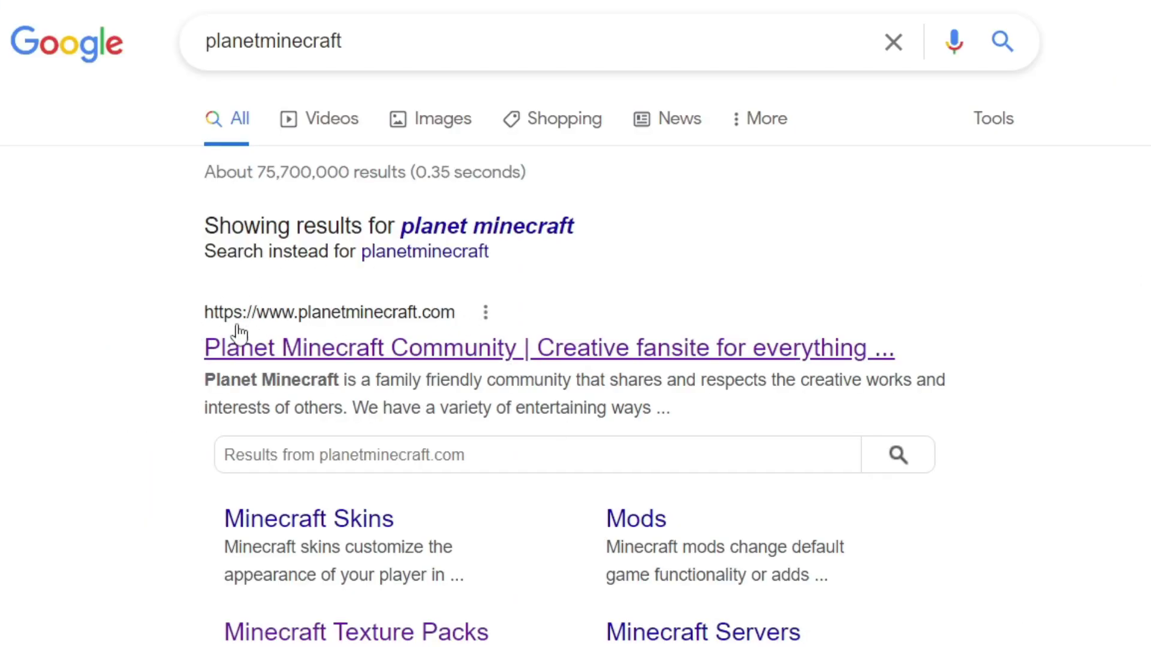
left_click(364, 345)
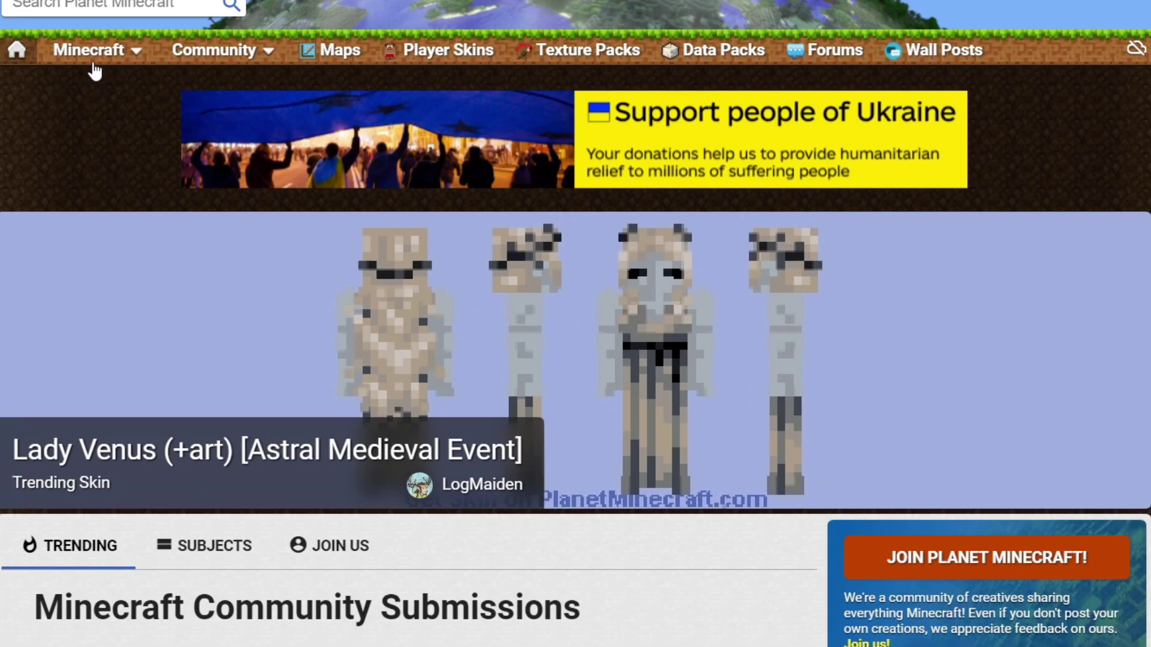
Step: Open Planet Minecraft's texture packs section and browse the trending packs
left_click(321, 154)
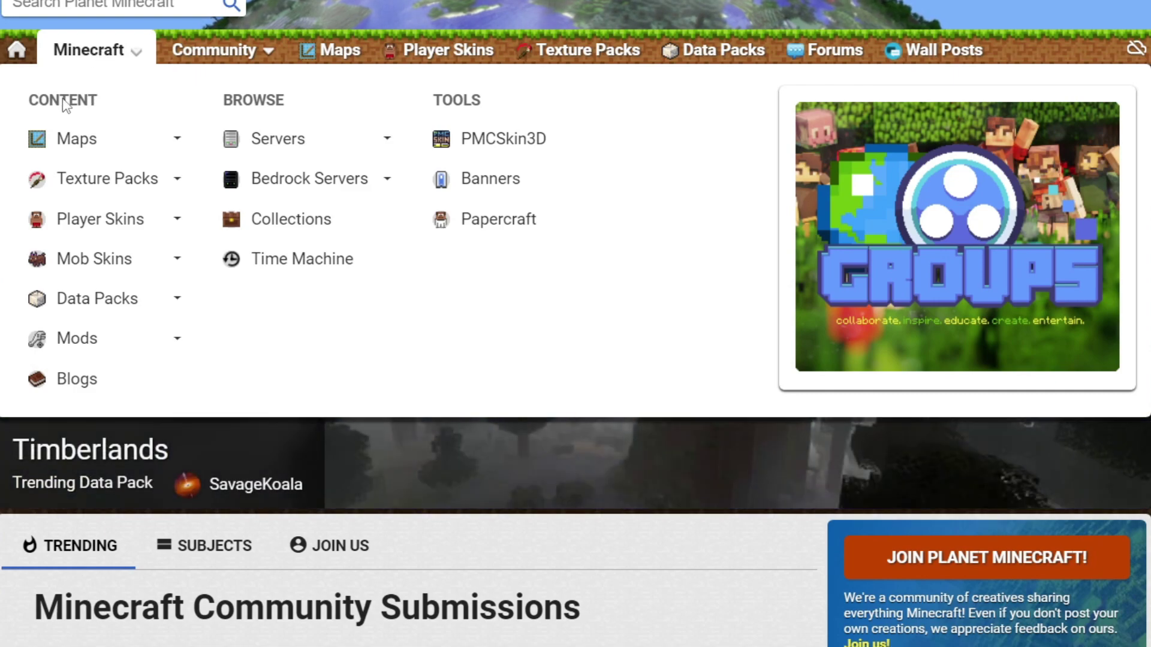
mouse_move(78, 187)
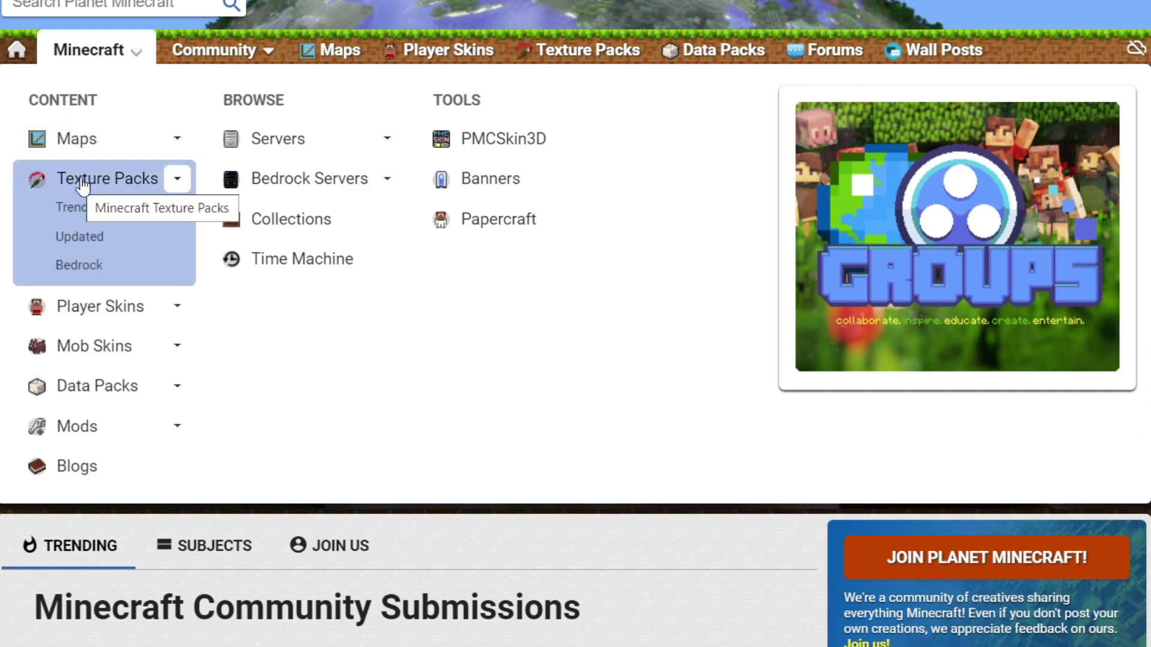
left_click(103, 173)
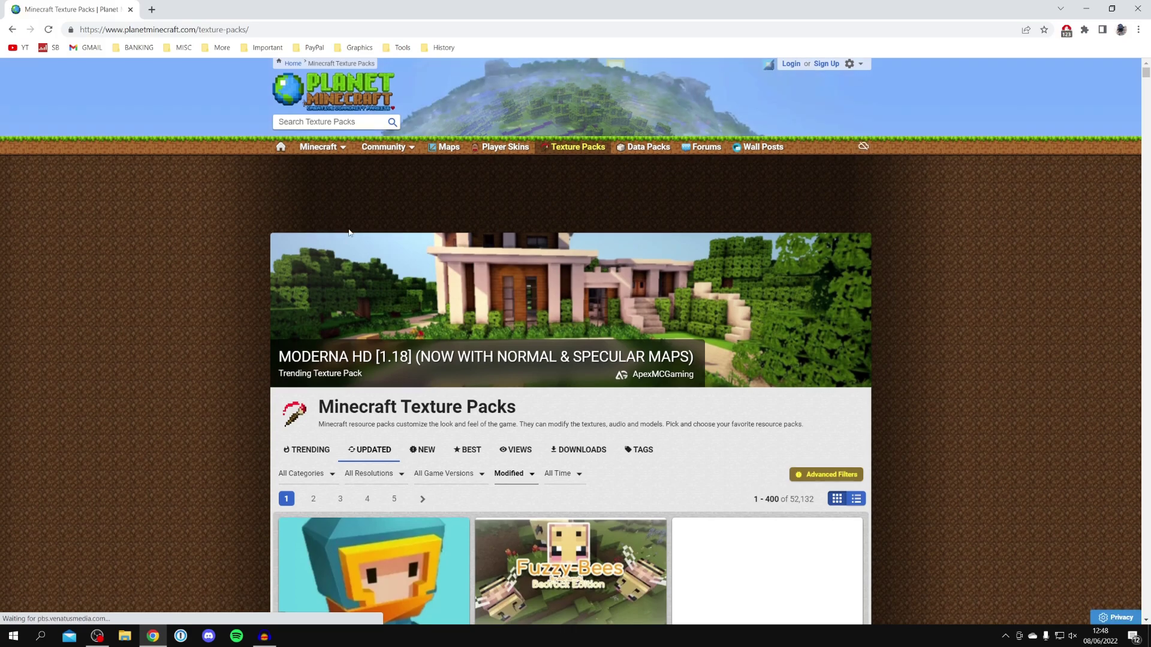
scroll(348, 232, "down", 3)
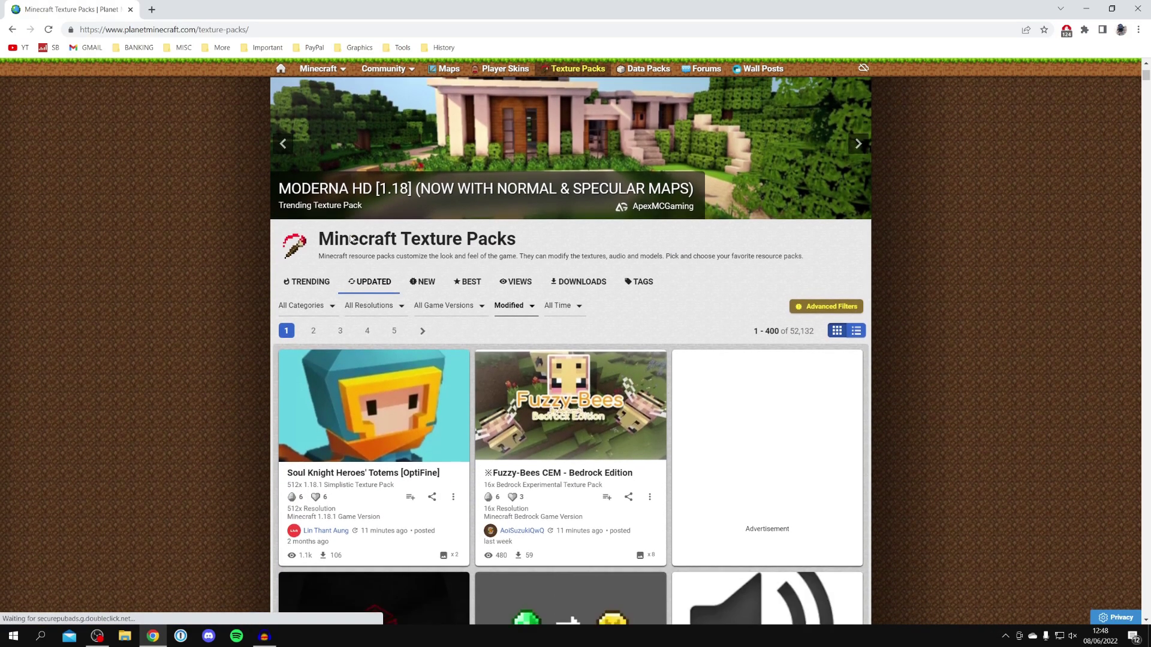
left_click(318, 285)
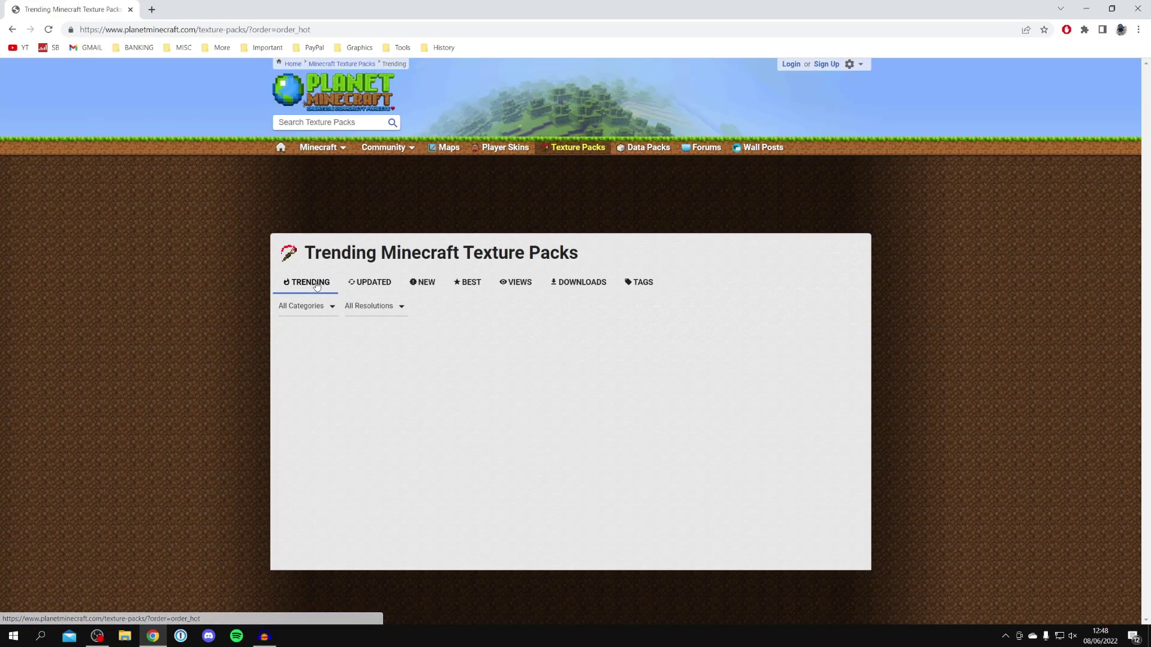
scroll(304, 300, "down", 3)
scroll(495, 342, "down", 5)
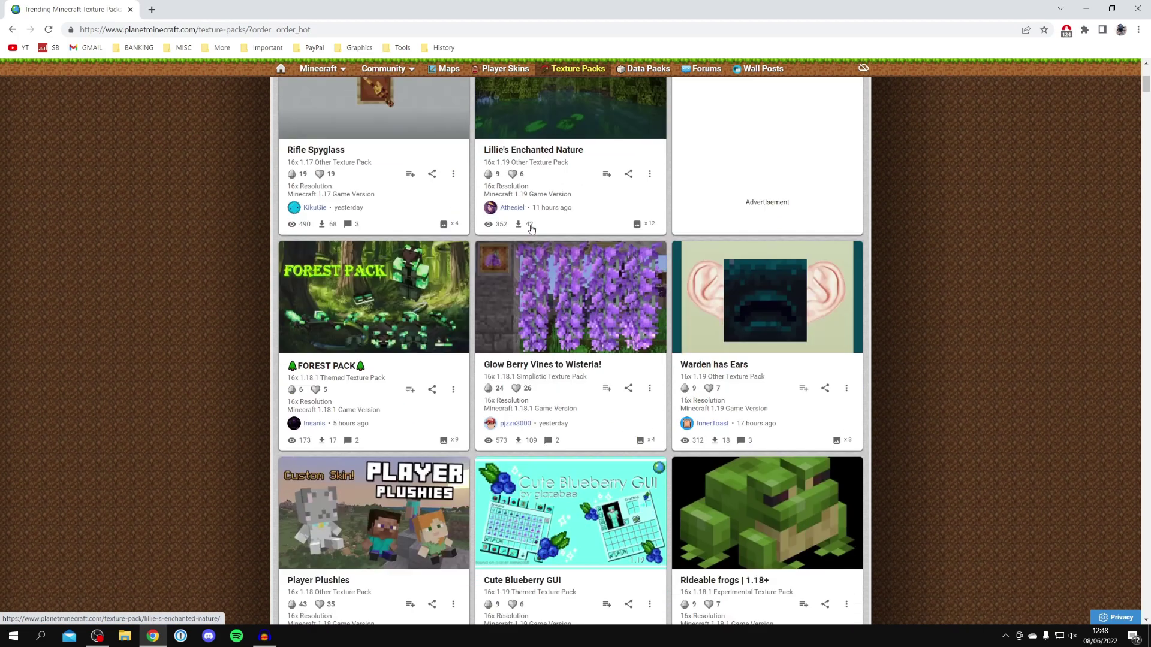
scroll(495, 343, "up", 10)
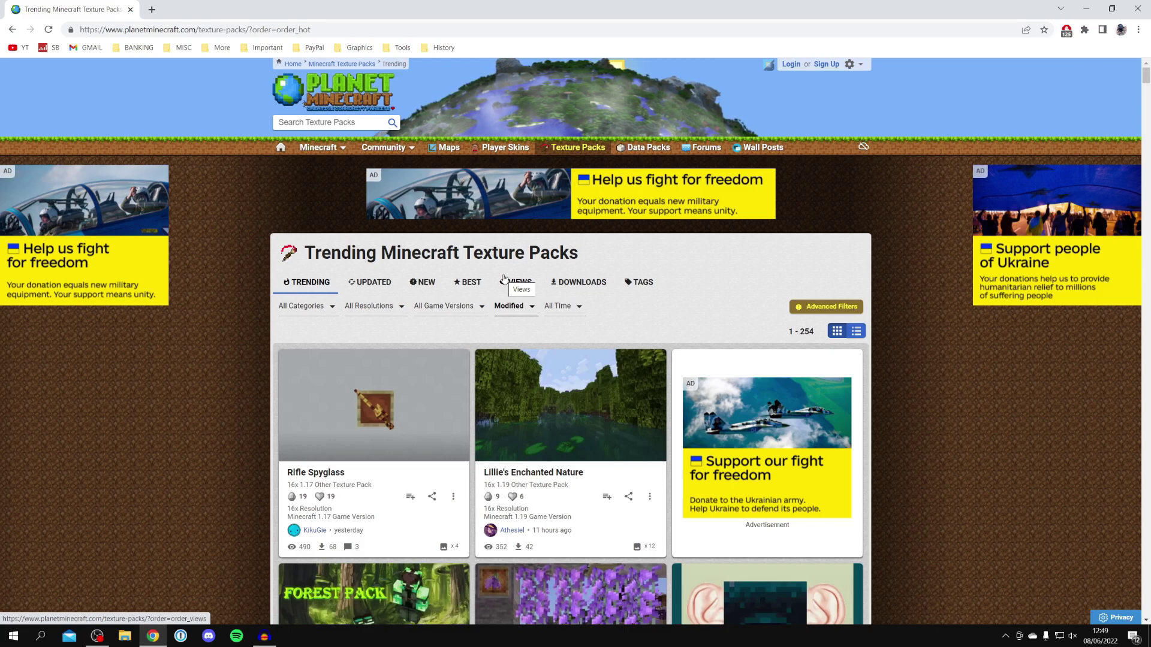
Step: Search for "faithful minecraft texturepack" in a new tab and open the official faithful.team website
key("ctrl+t")
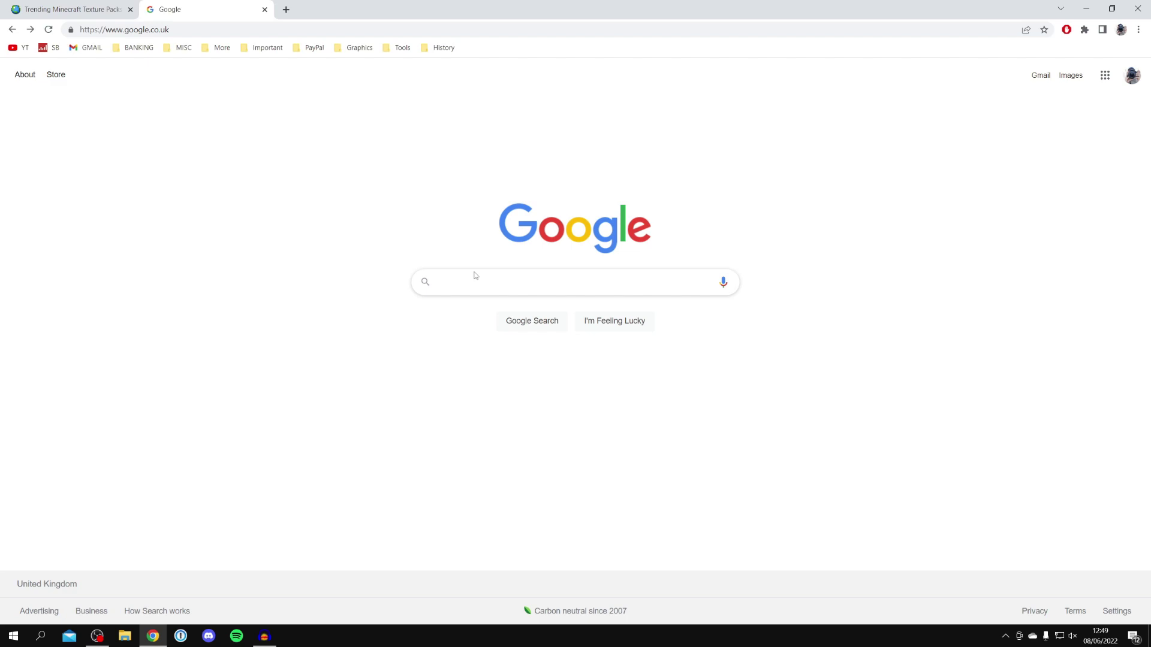
type("faithf")
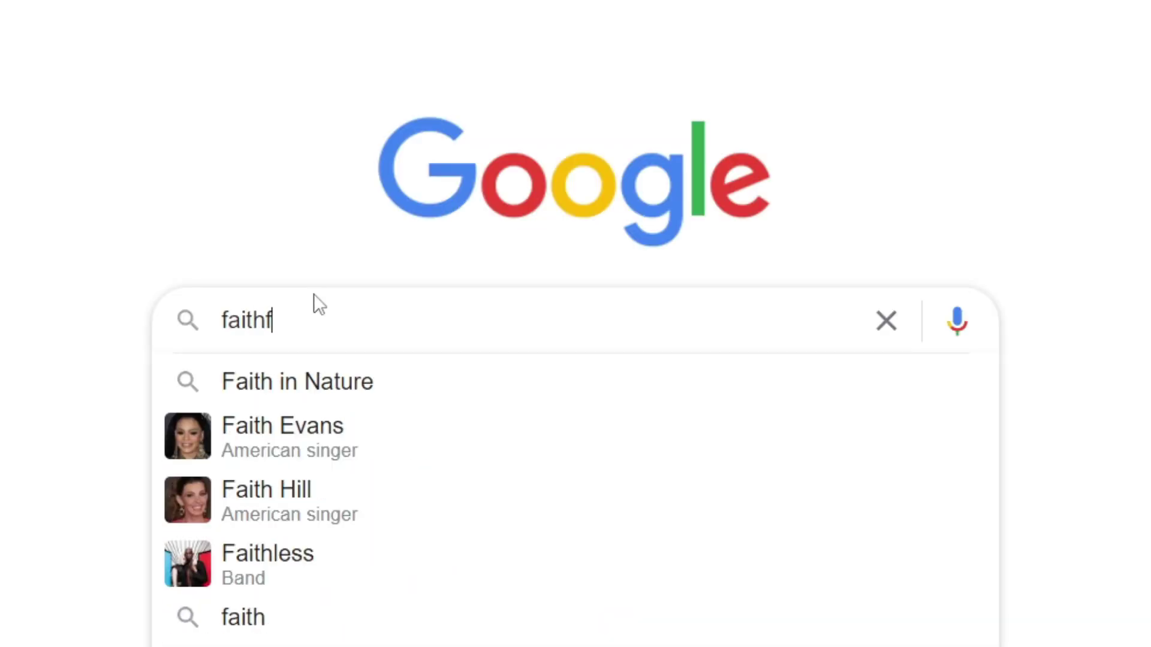
type("ul minecraft textu")
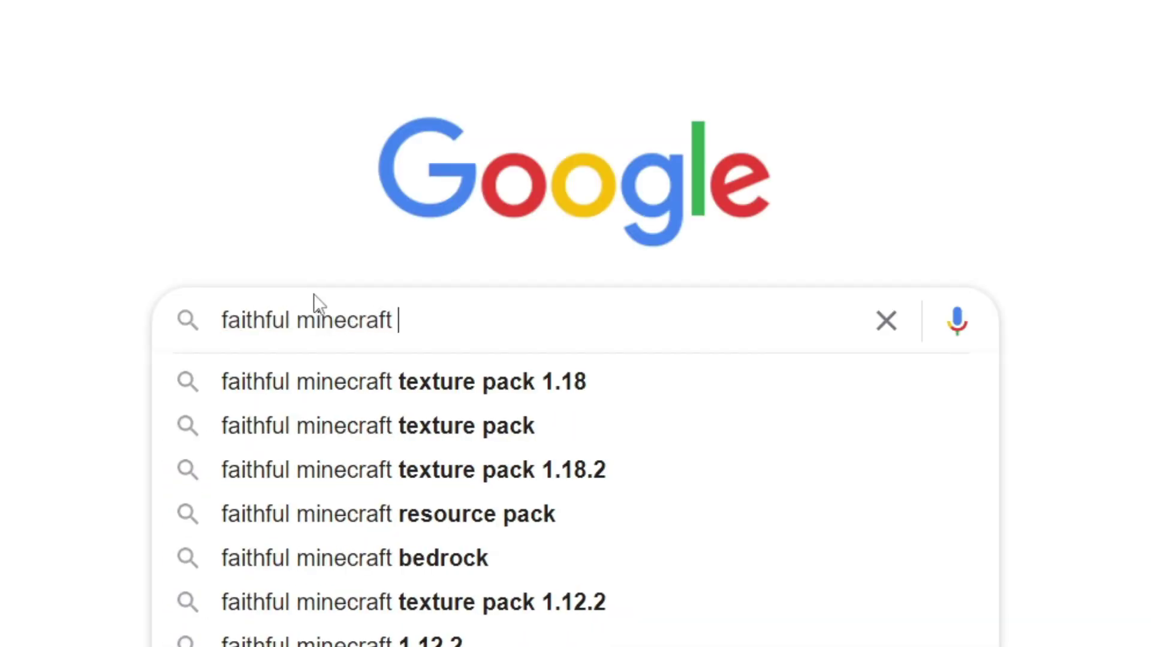
type("repafc")
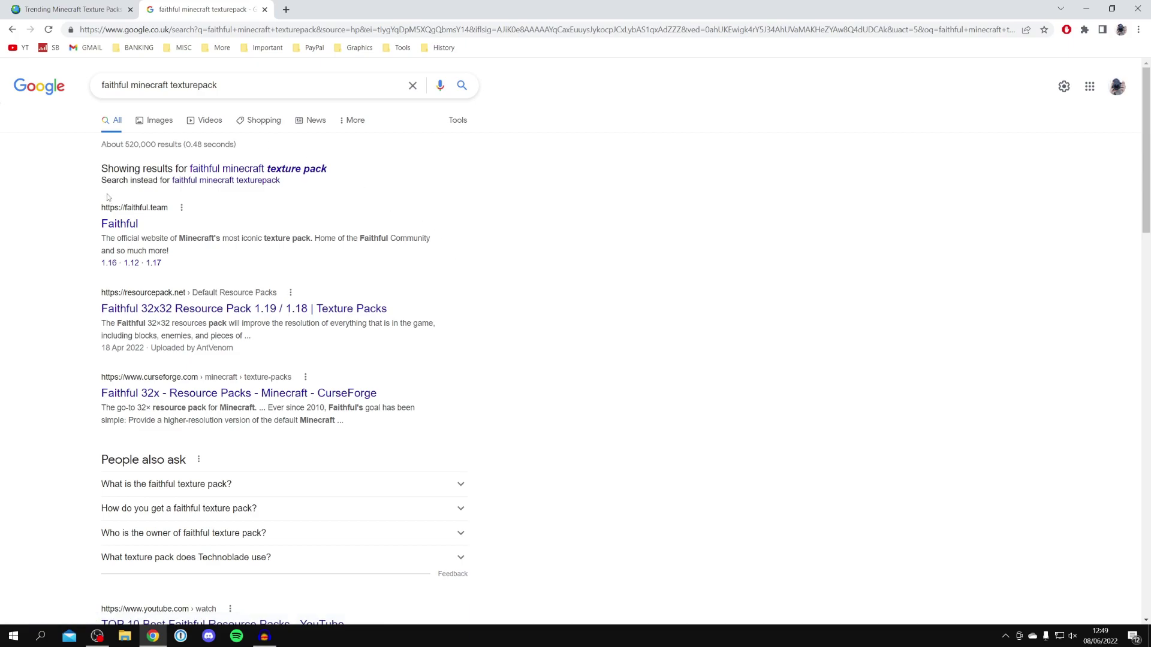
left_click(122, 225)
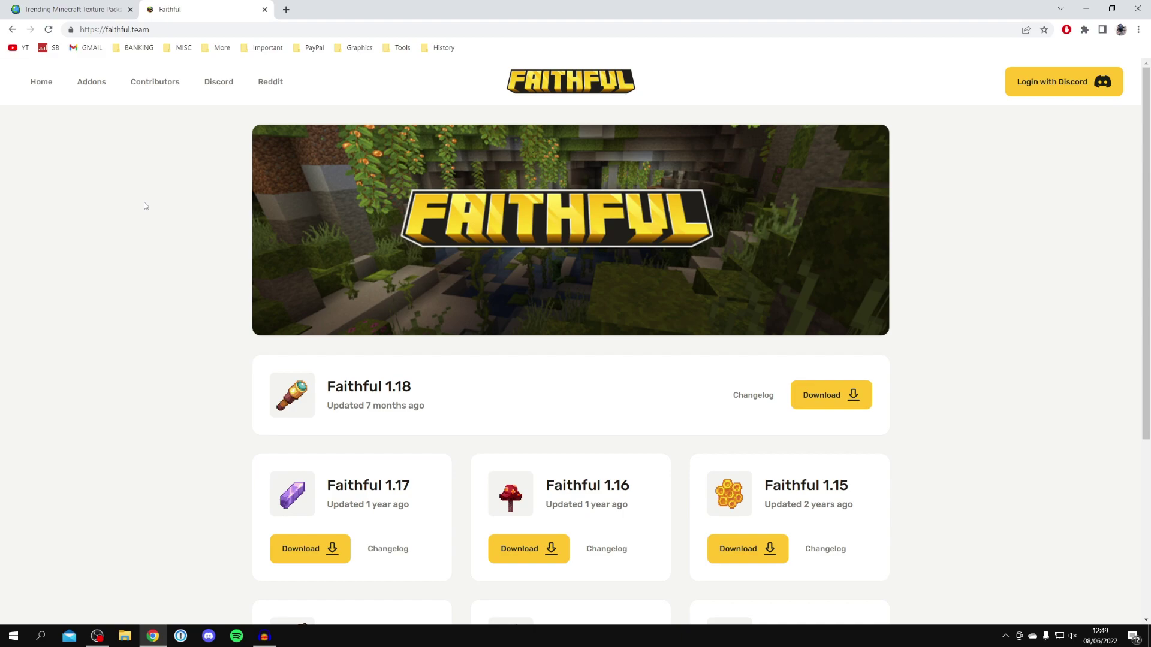
Step: Download the Faithful 1.18 texture pack
scroll(144, 204, "down", 2)
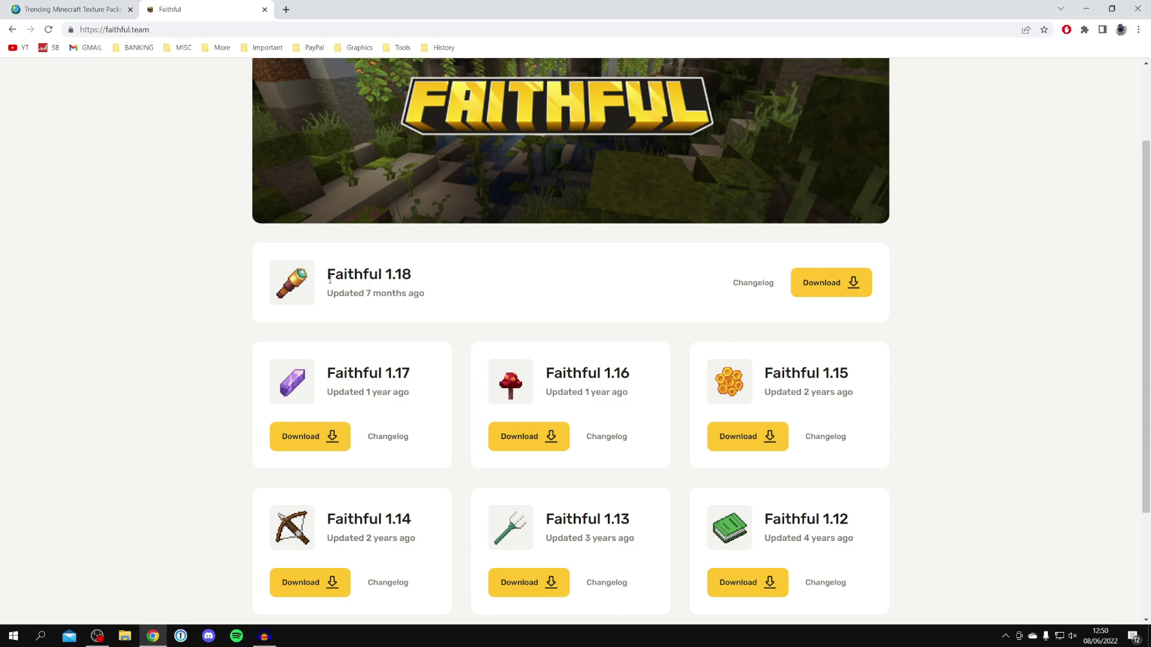
left_click(826, 282)
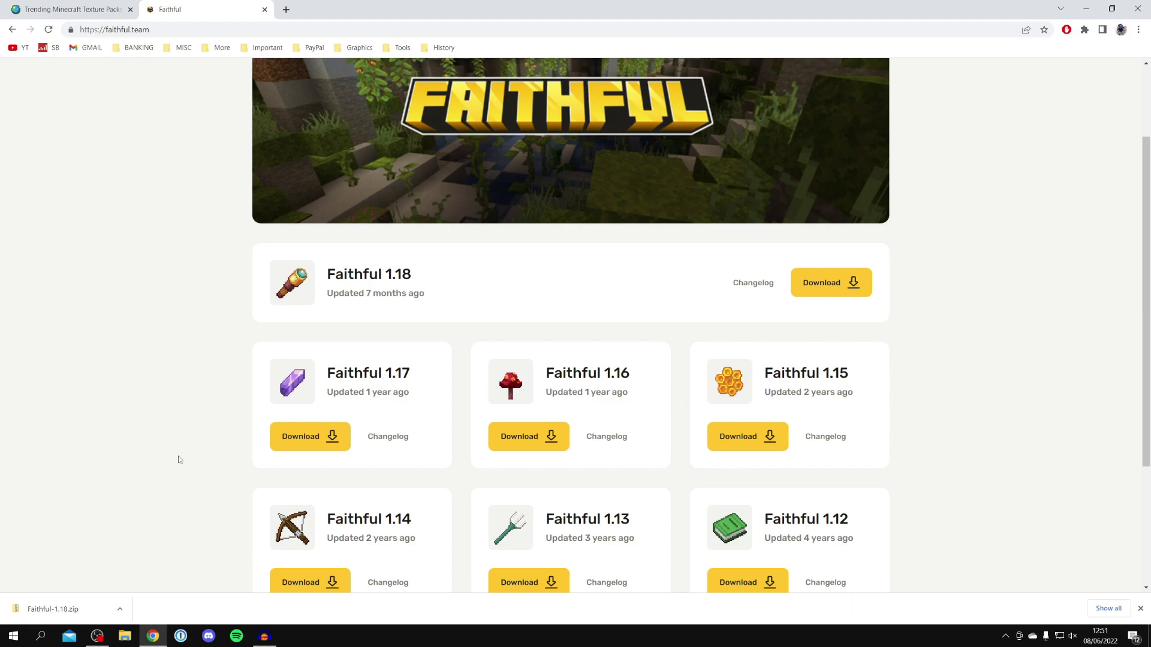
right_click(126, 636)
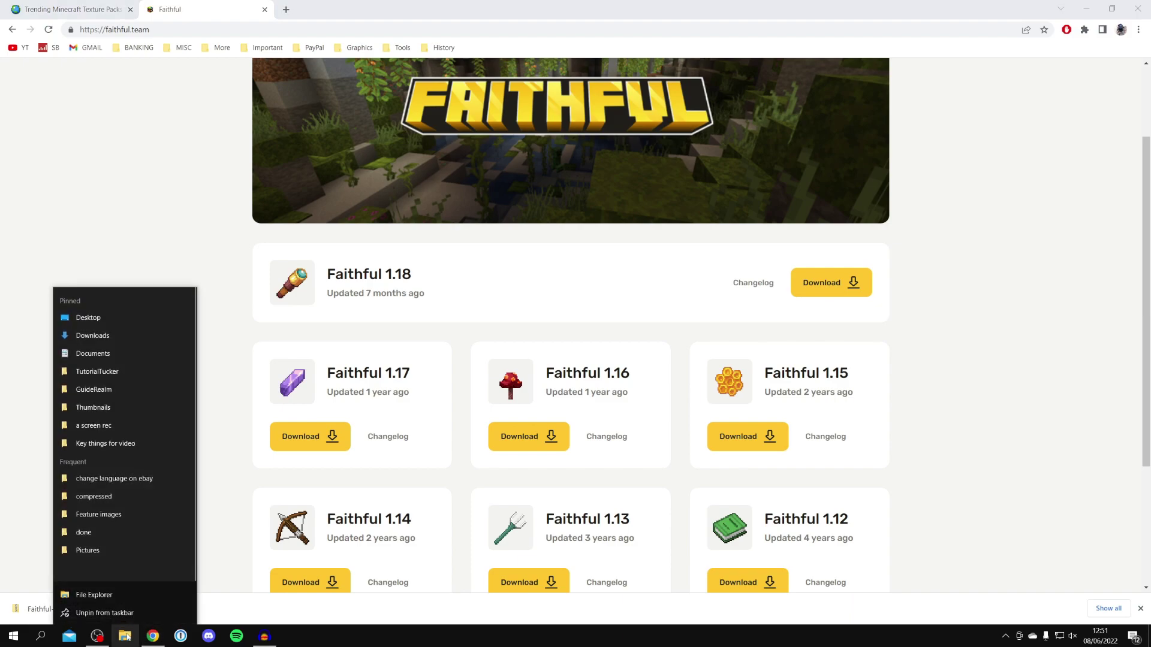
left_click(172, 227)
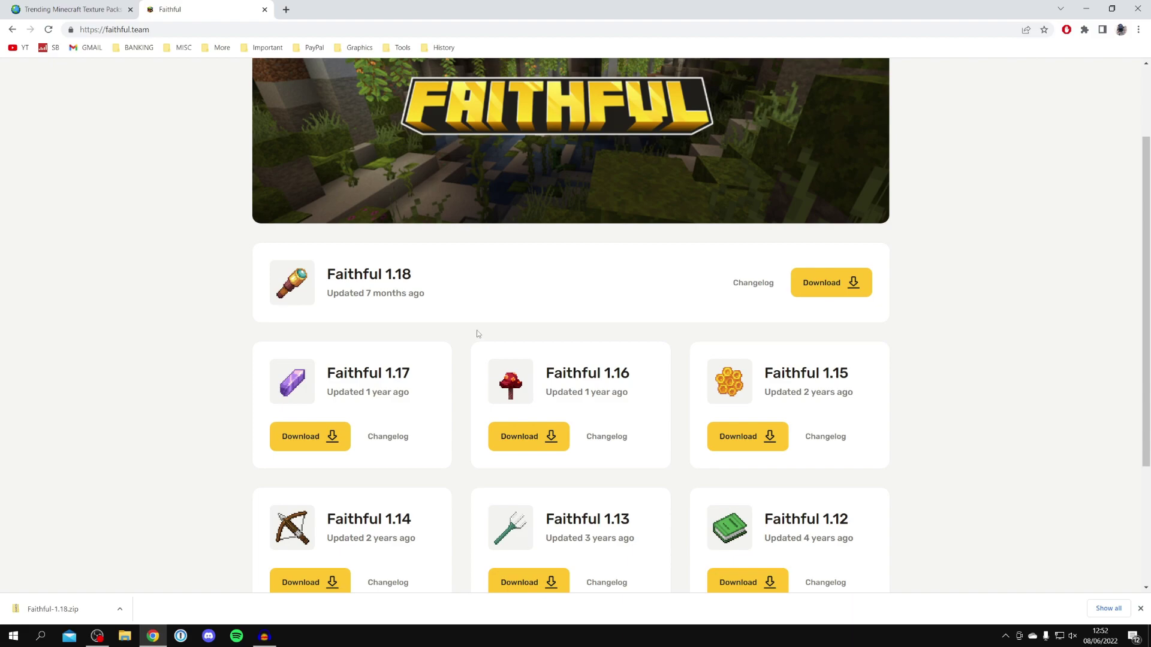
Step: Place the downloaded Faithful-1.18.zip on the desktop and close the browser
left_click_drag(494, 4, 614, 34)
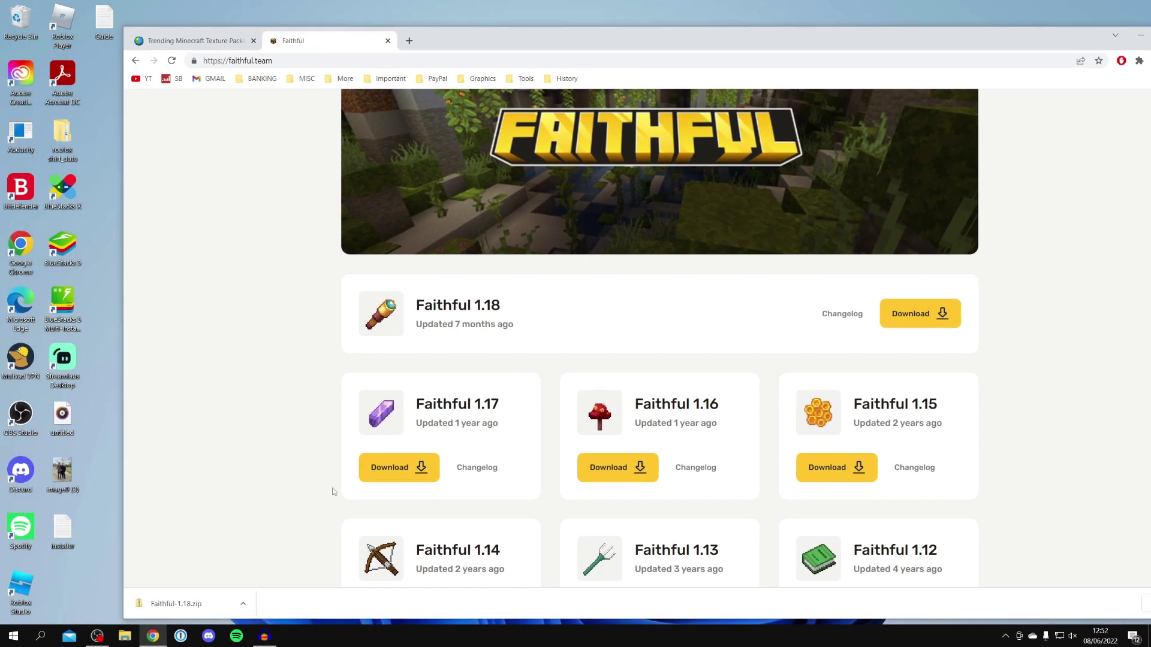
left_click_drag(197, 607, 97, 534)
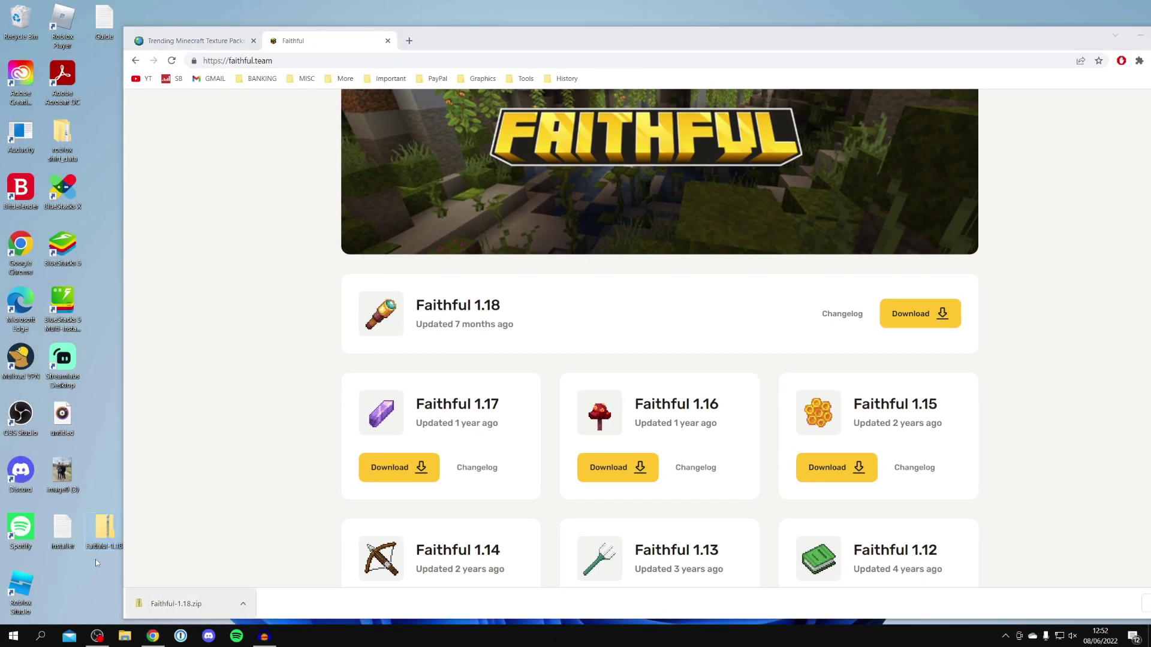
left_click_drag(867, 42, 794, 40)
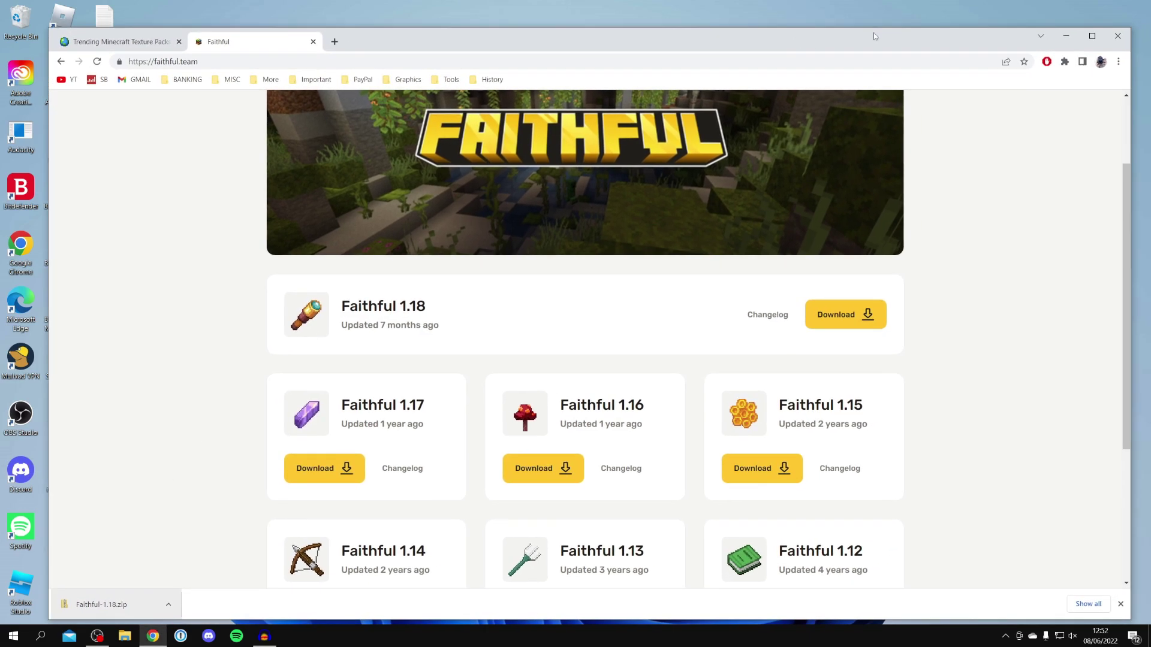
left_click(1118, 35)
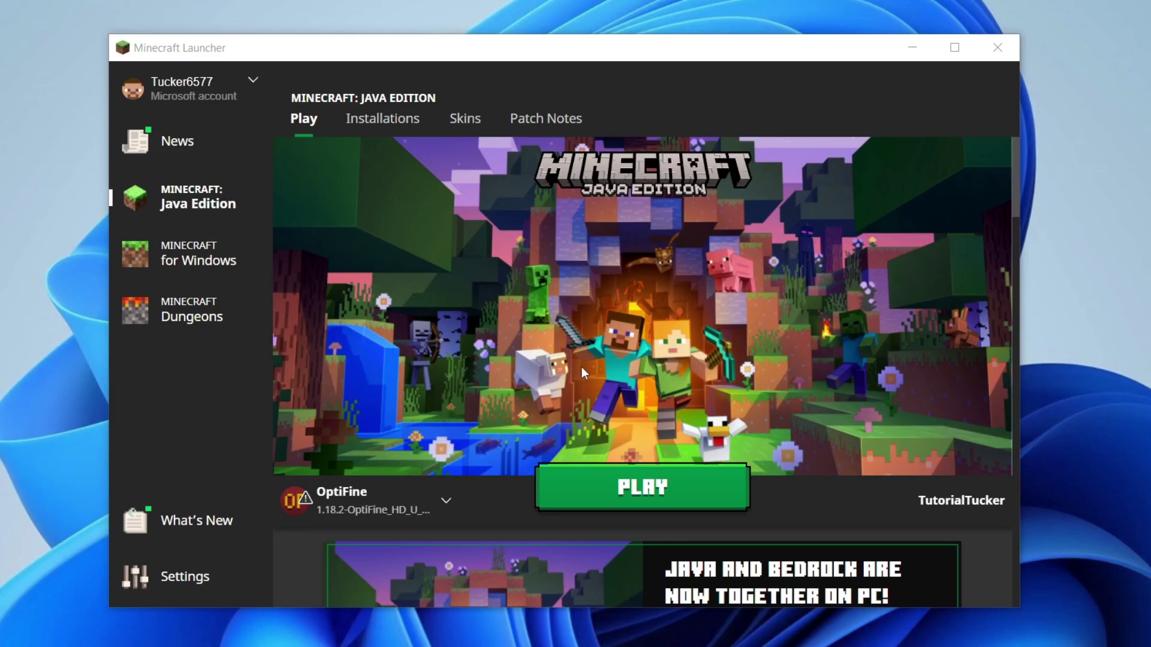
Step: Launch Minecraft: Java Edition with the OptiFine installation and open its resource pack selection
mouse_move(339, 516)
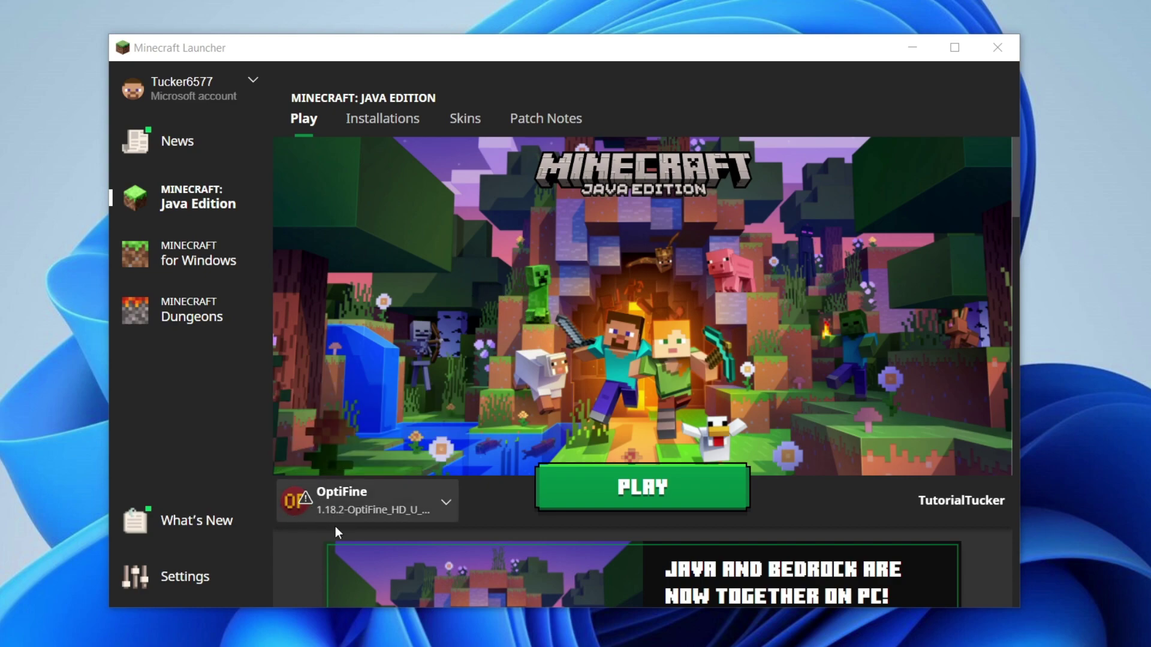
left_click(656, 490)
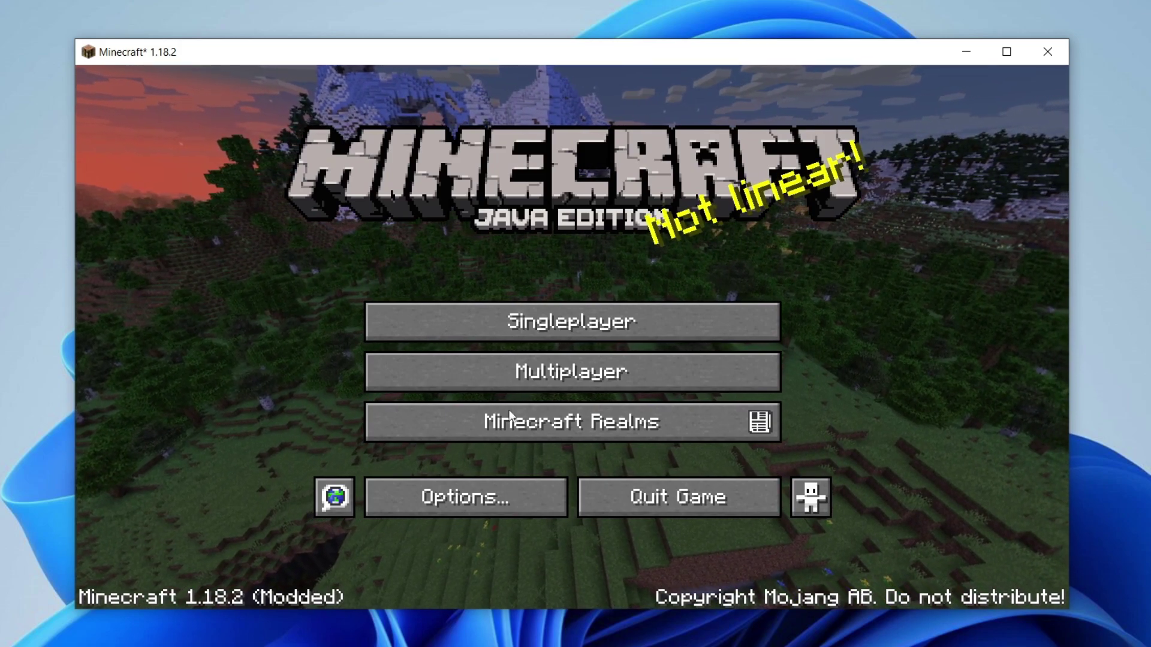
left_click(487, 490)
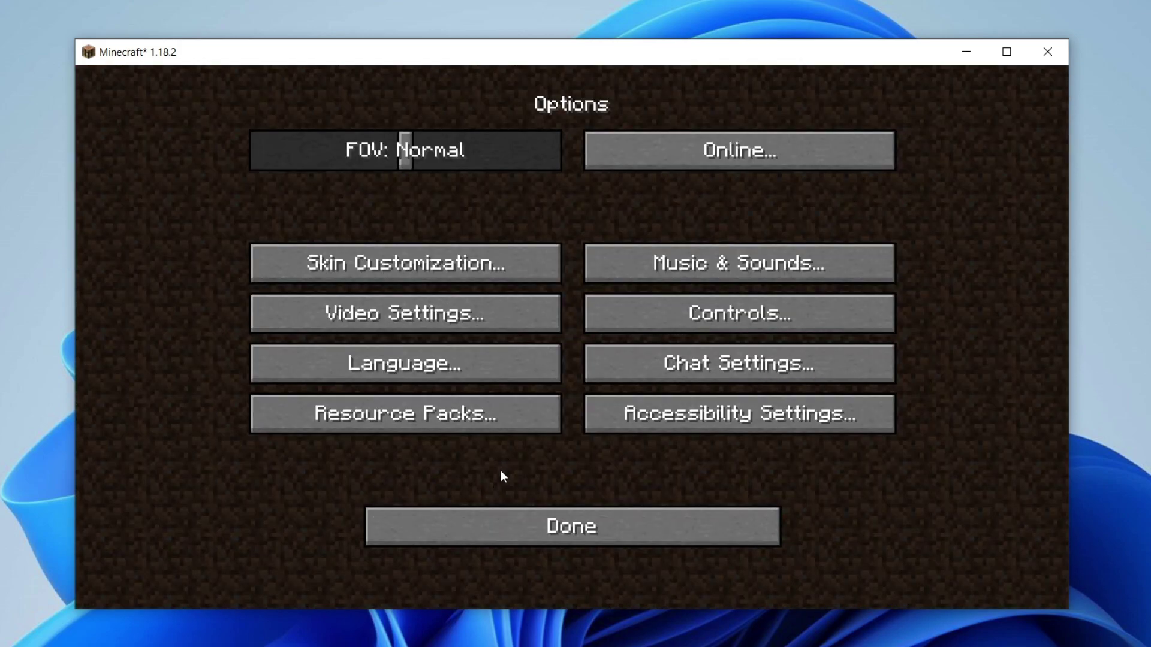
left_click(476, 420)
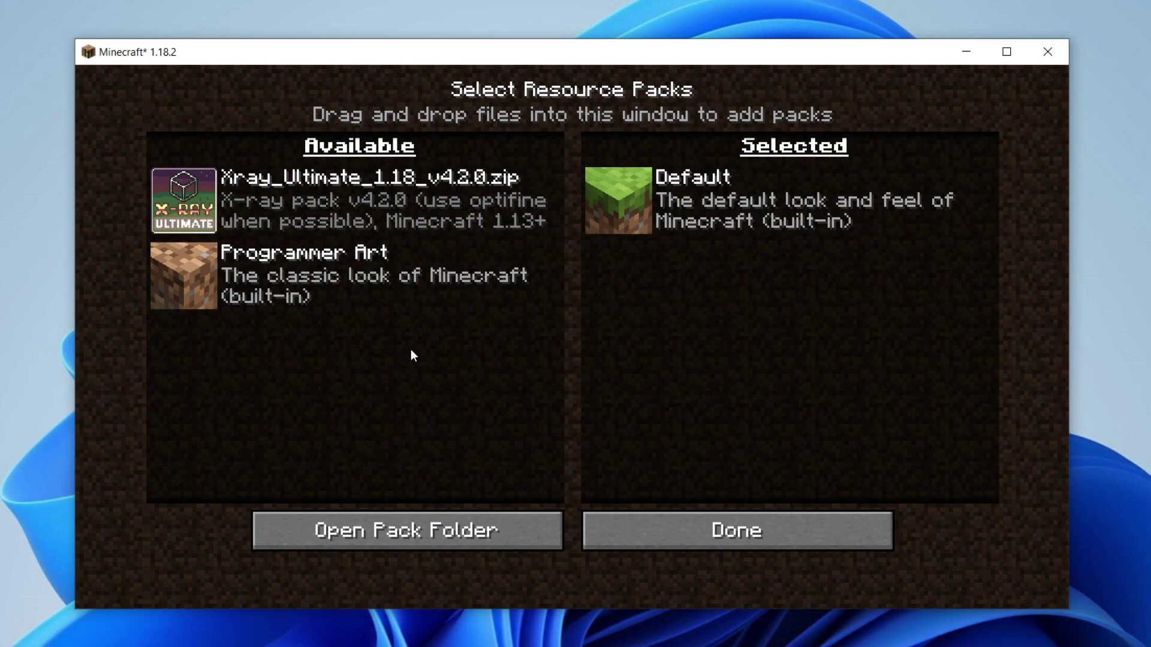
Step: Open the game's resourcepacks folder, put the Faithful-1.18 zip from the desktop into it, and close the folder
mouse_move(365, 185)
left_click(338, 542)
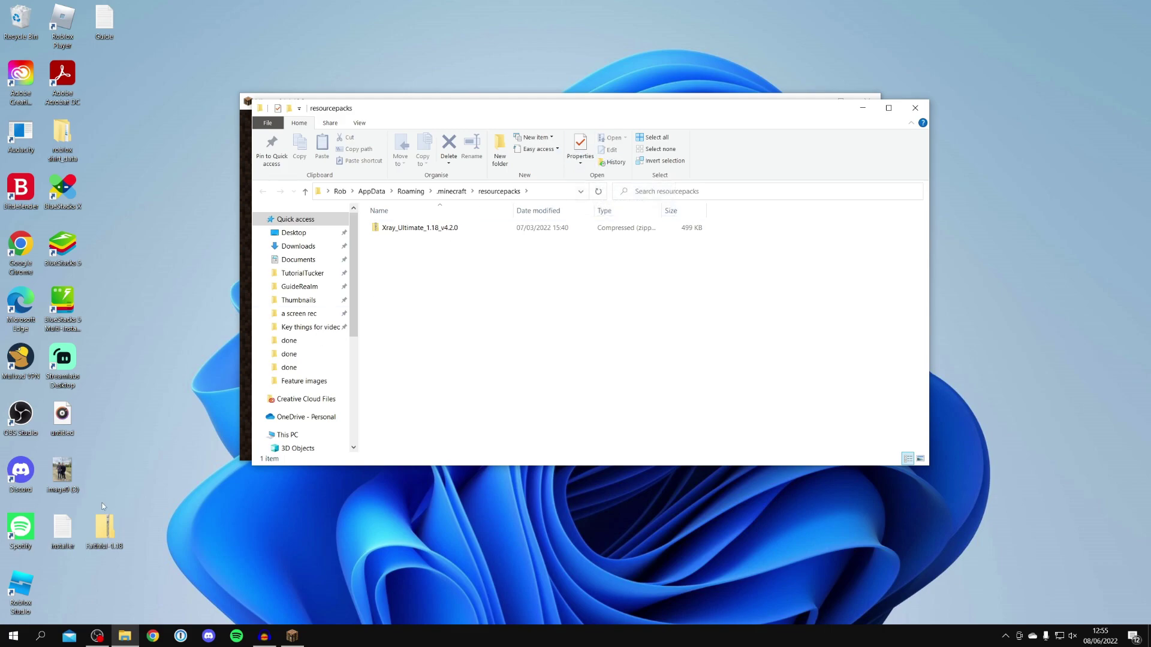
left_click_drag(110, 537, 452, 302)
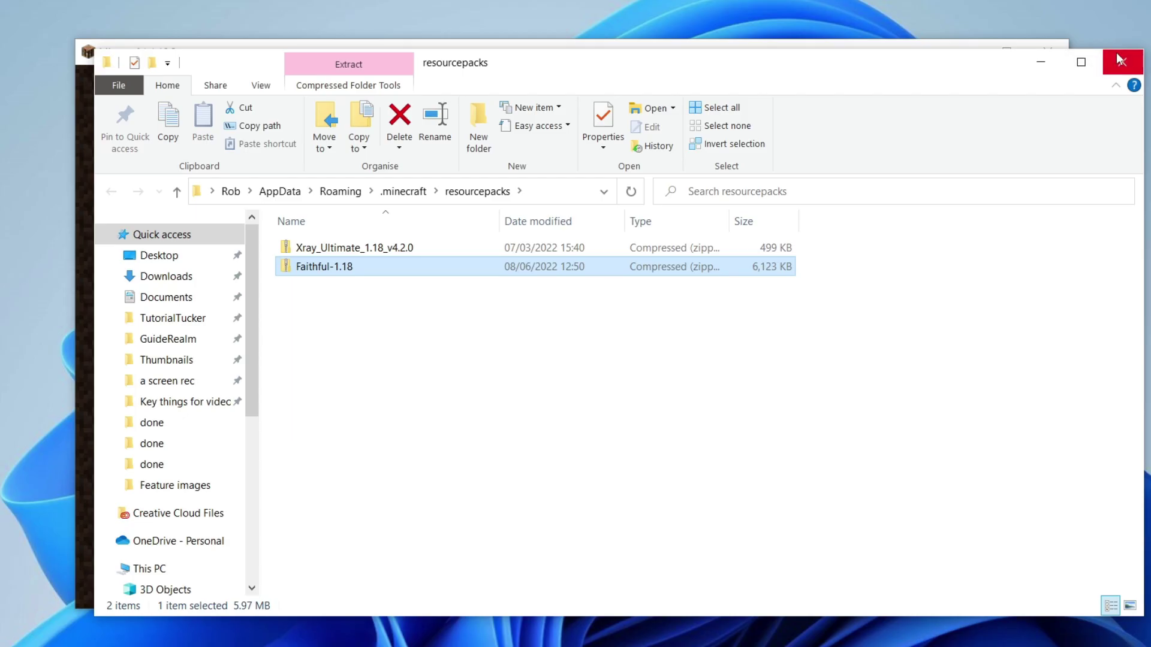
left_click(1119, 58)
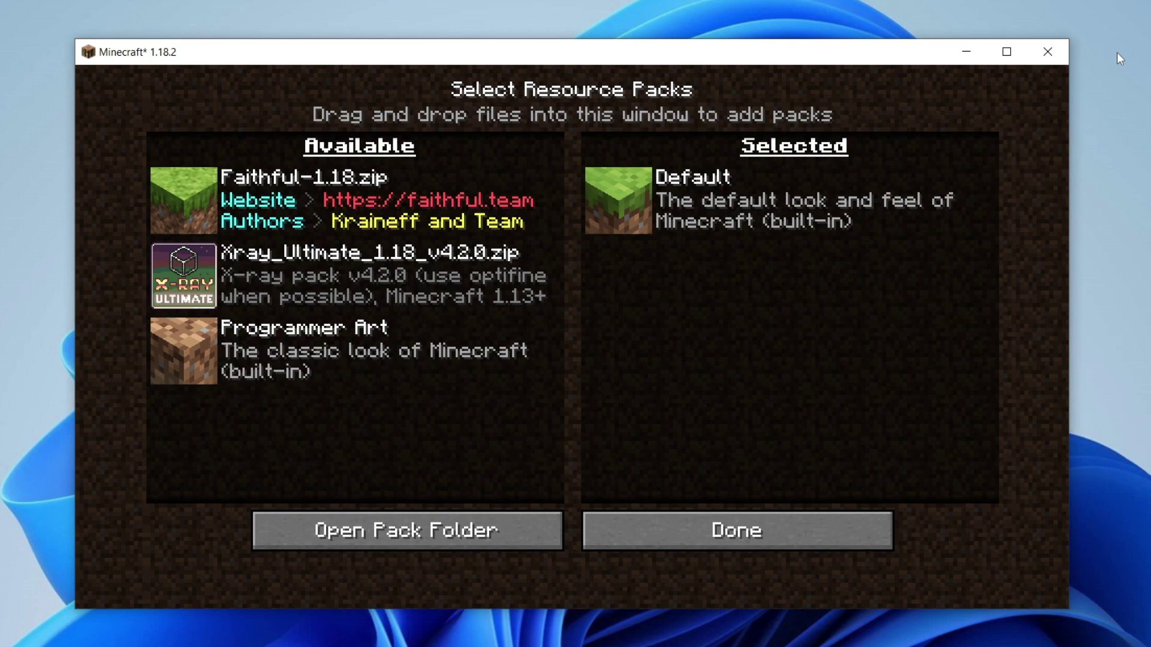
Step: Reopen the resource pack selection, activate Faithful-1.18.zip and apply the change
left_click(728, 520)
left_click(428, 427)
left_click(185, 200)
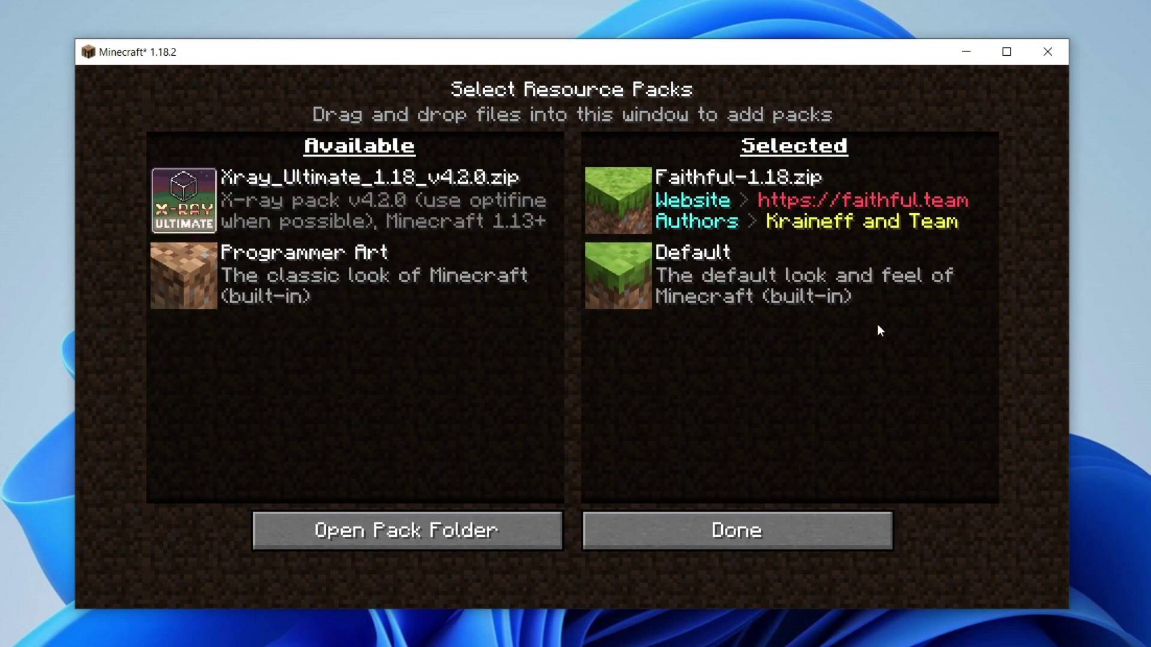
mouse_move(655, 228)
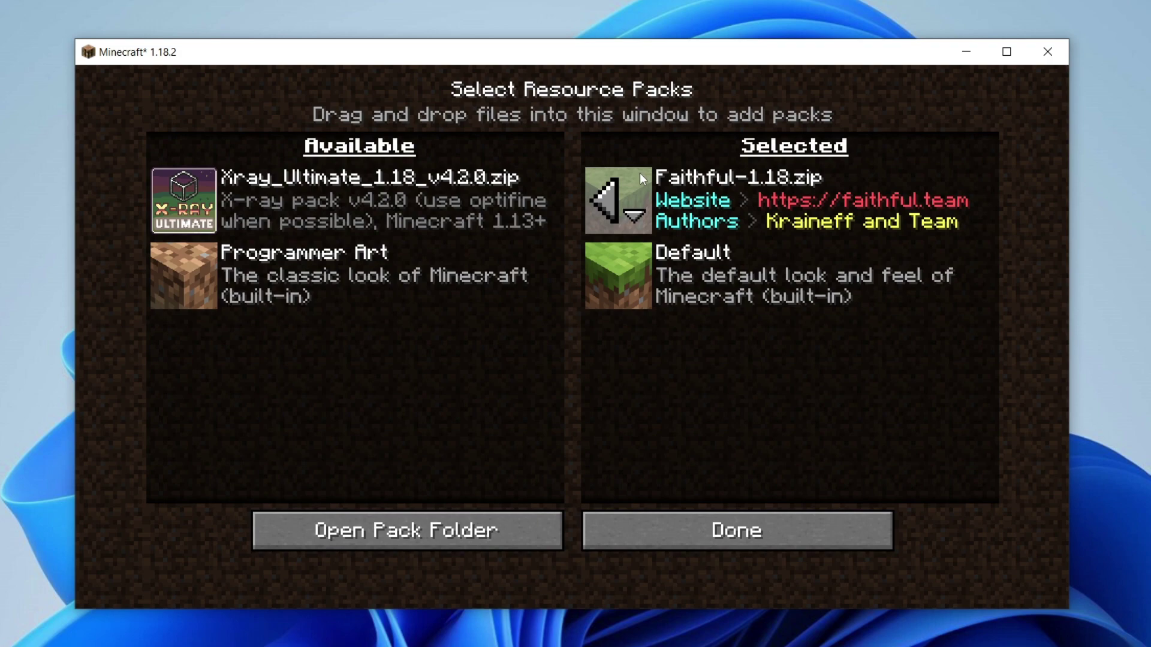
left_click(755, 530)
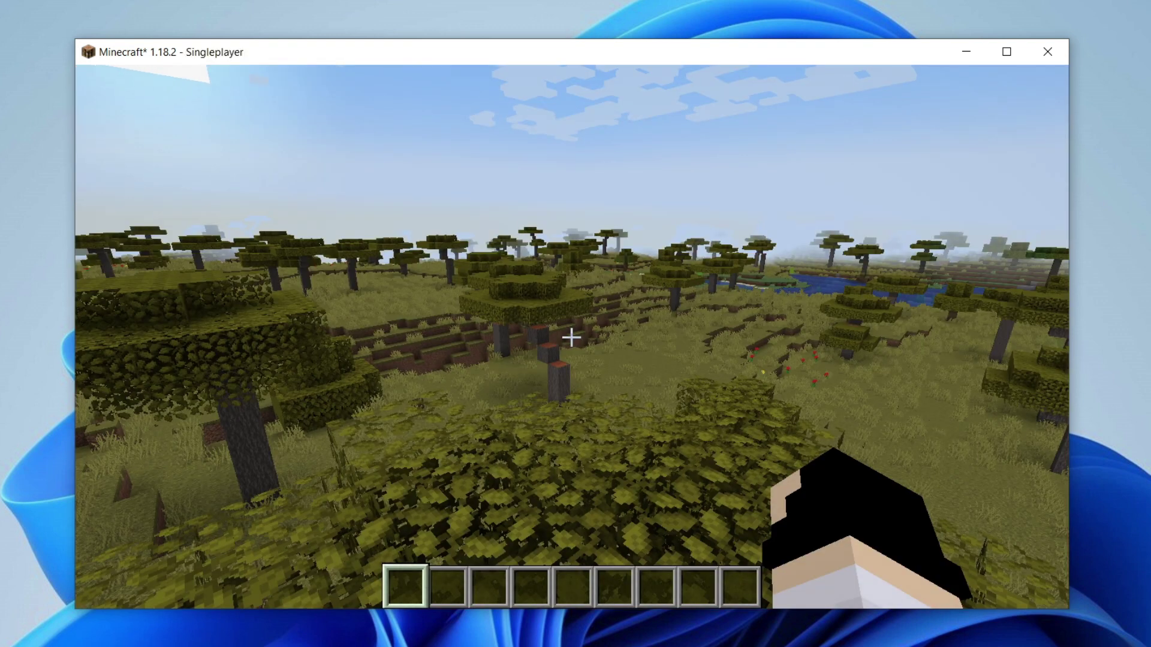
Step: Walk up to a tree in the singleplayer world to examine the block textures
key("w")
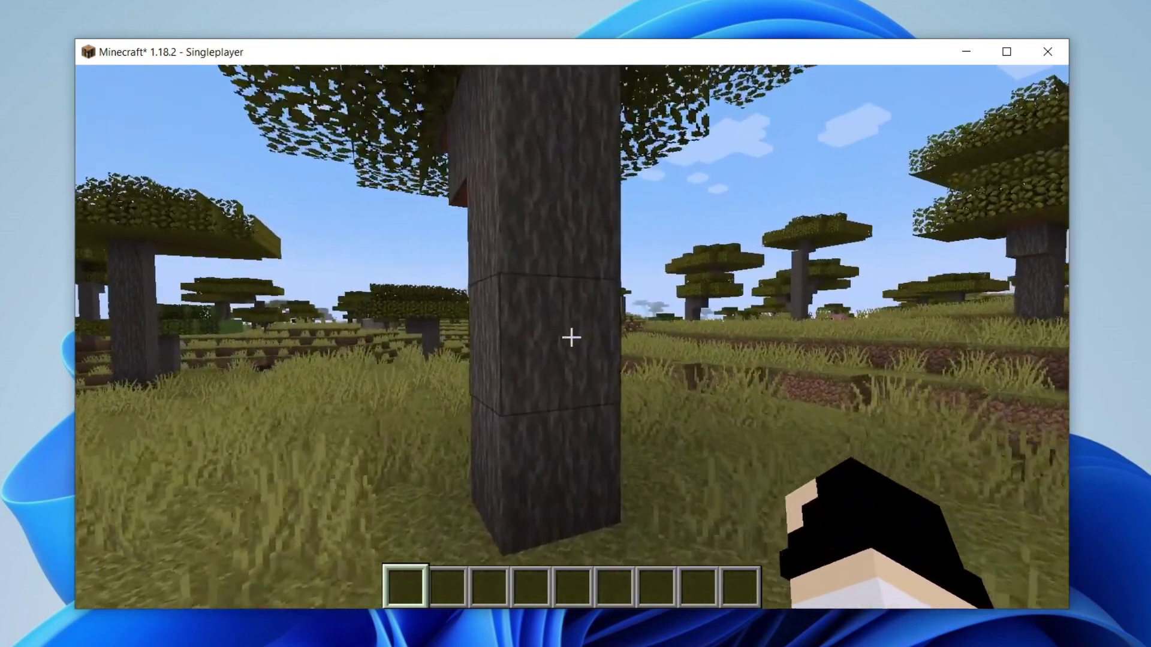
Step: Turn away from the tree and walk across the grassland to examine the grass and dirt textures
left_click(571, 337)
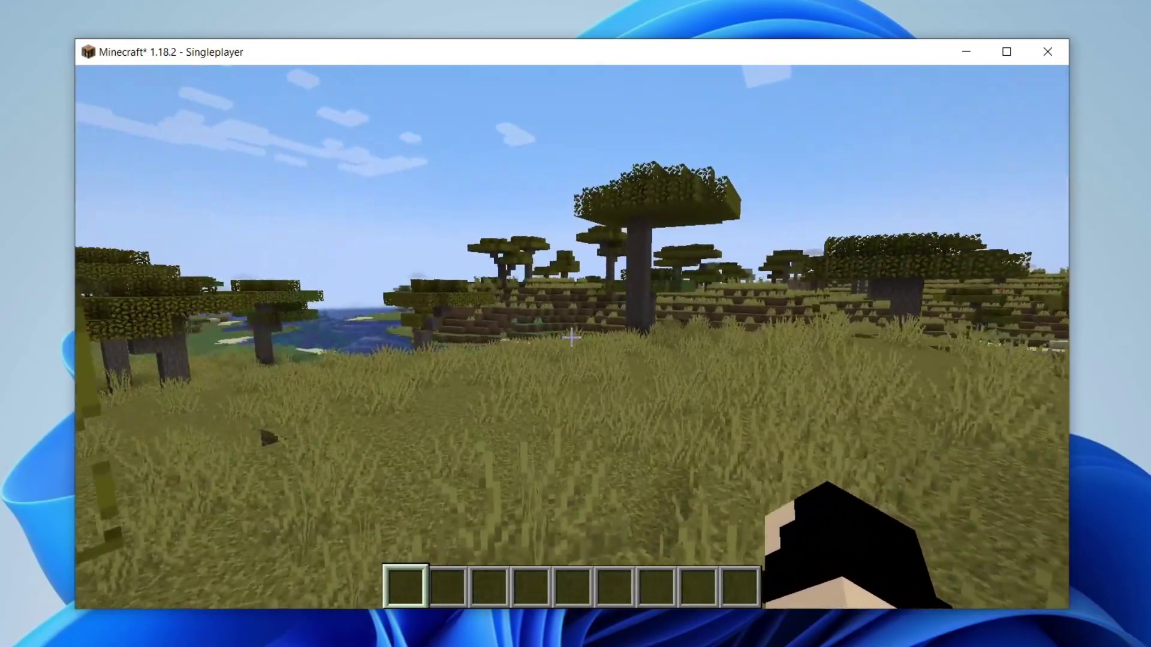
key("w")
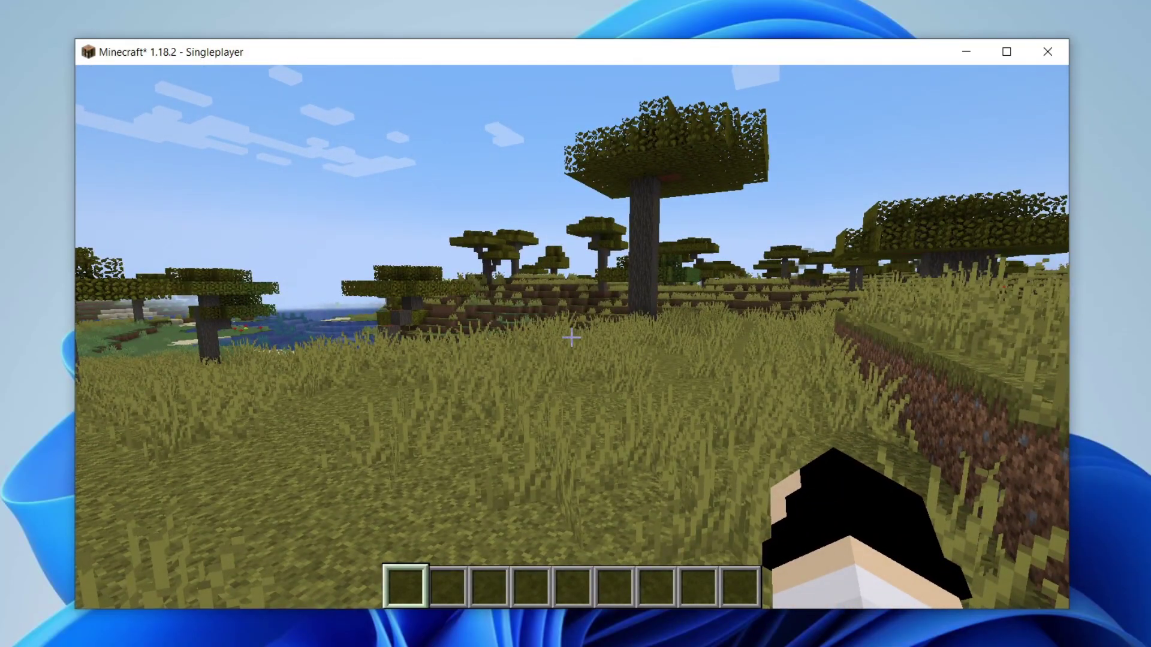
Step: Open the resource pack selection from the paused world, deactivate Faithful-1.18.zip and apply the change
key("Escape")
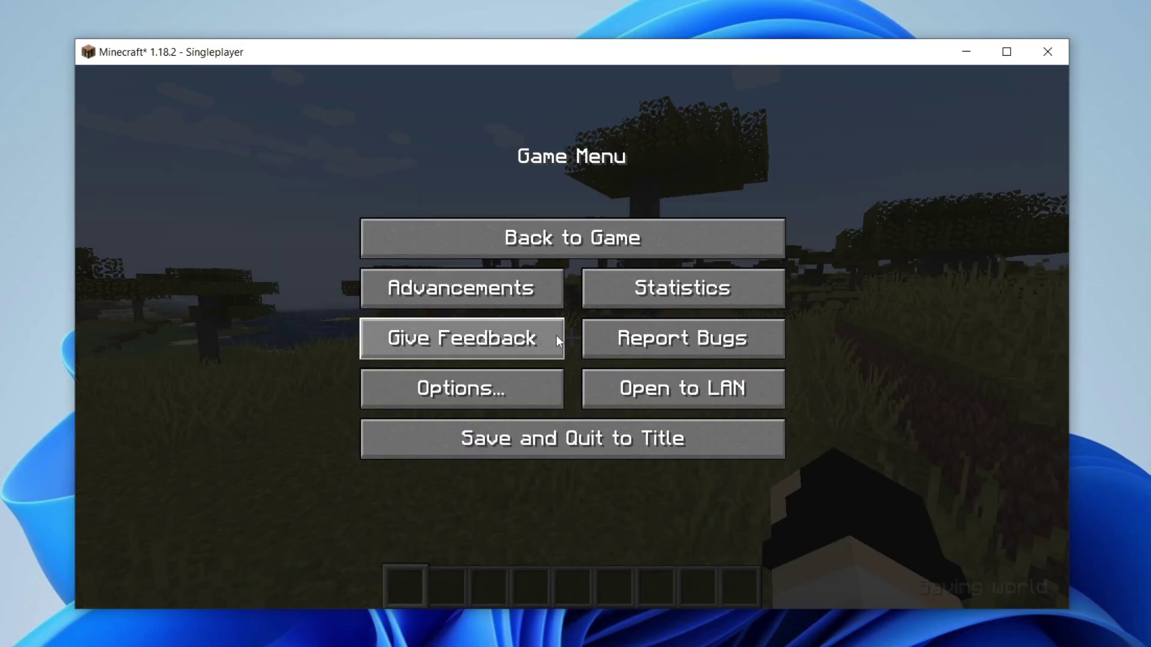
left_click(516, 378)
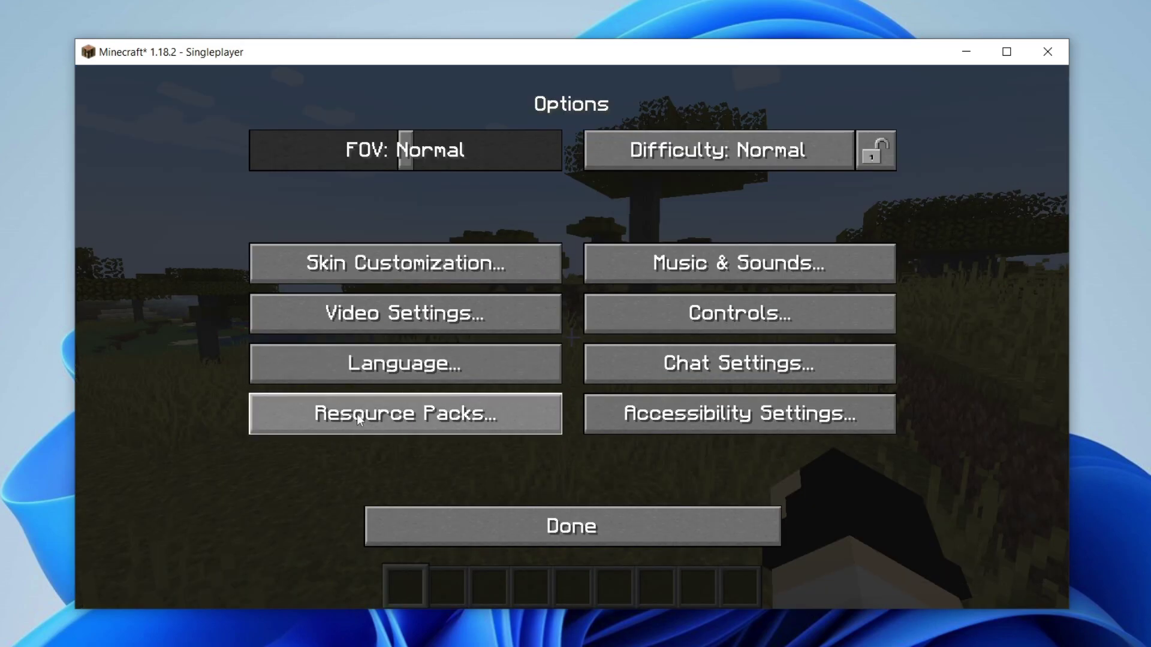
left_click(410, 421)
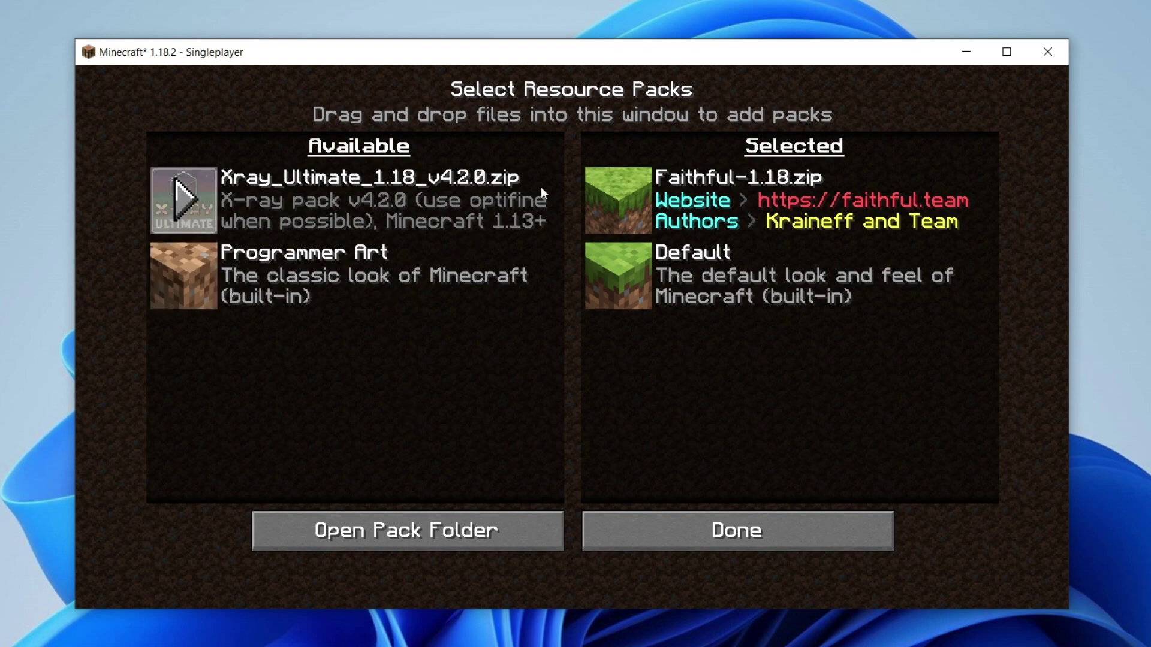
left_click(609, 197)
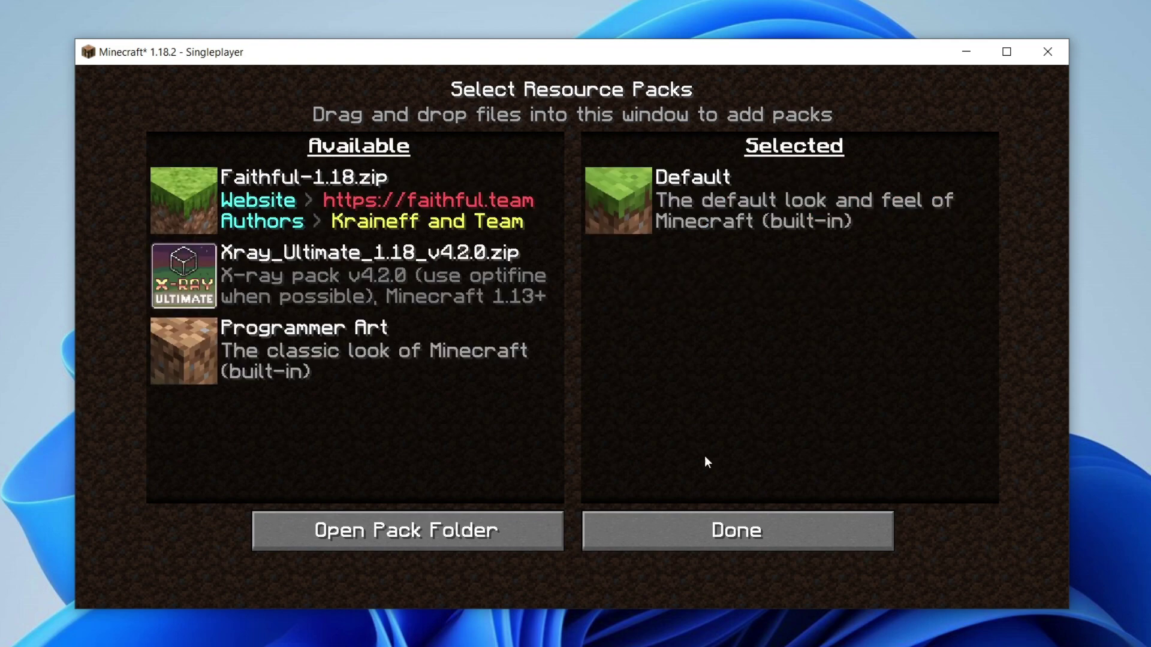
left_click(717, 519)
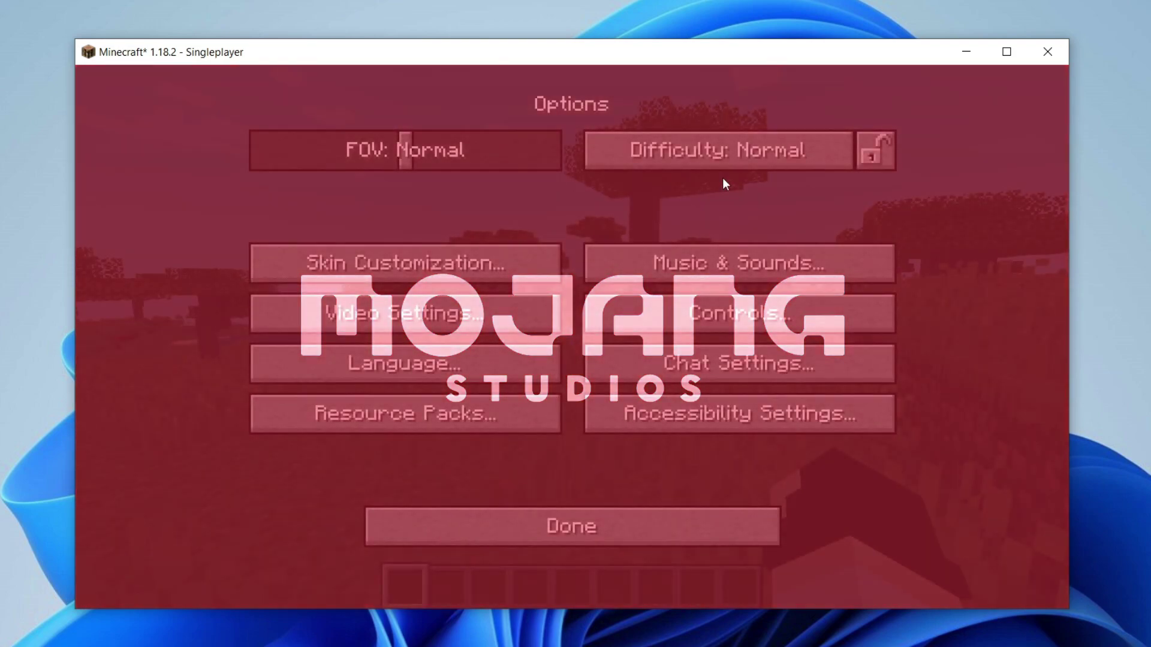
Step: Return to the singleplayer world to examine the default textures and switch to the front-facing third-person view
key("Escape")
key("Escape")
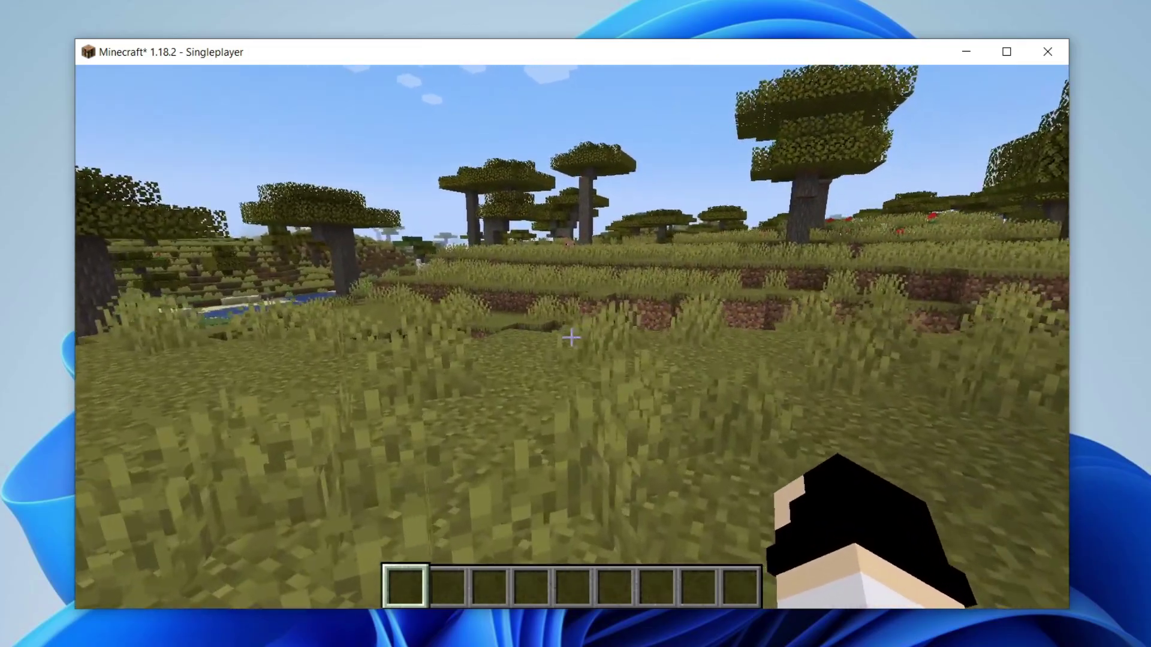
key("F5")
key("F5")
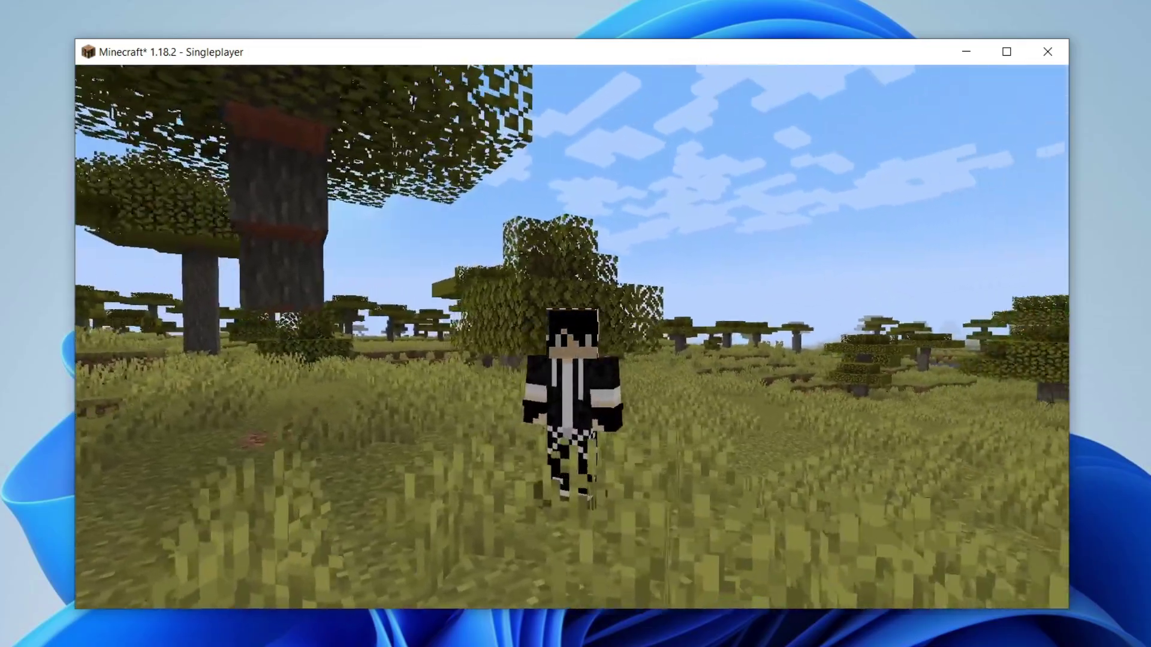